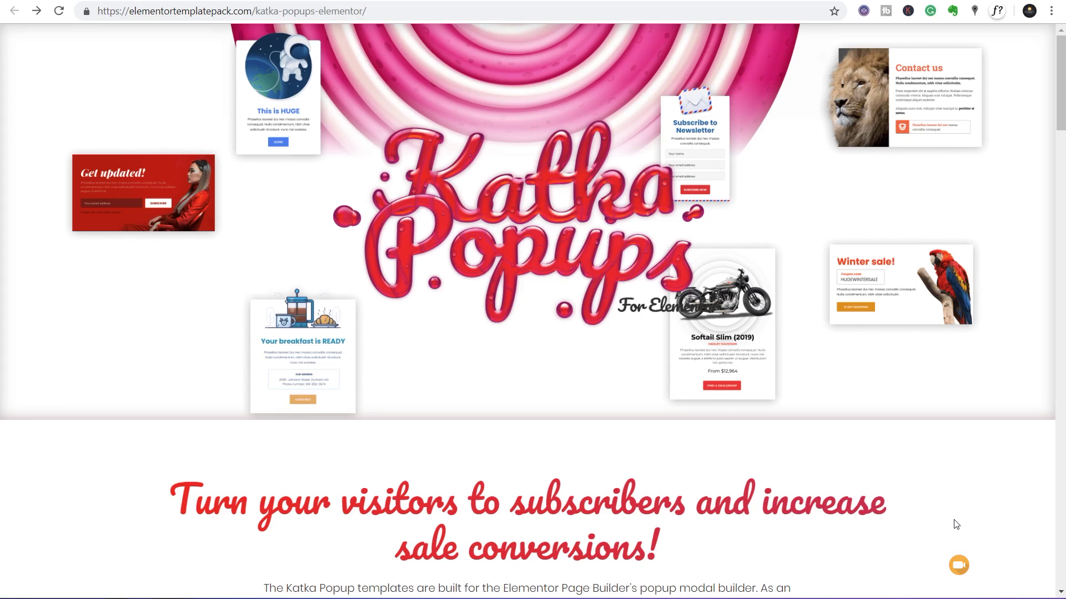
# - Download the free Katka Popups pack from the Elementor Template Pack website
pyautogui.scroll(-6, 532, 419)
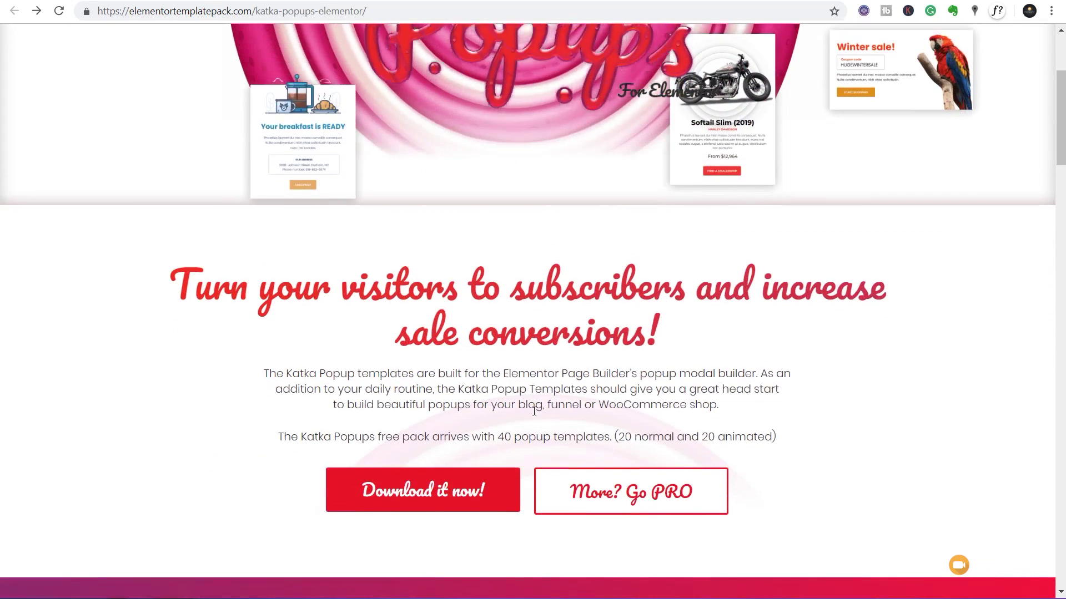
pyautogui.click(348, 378)
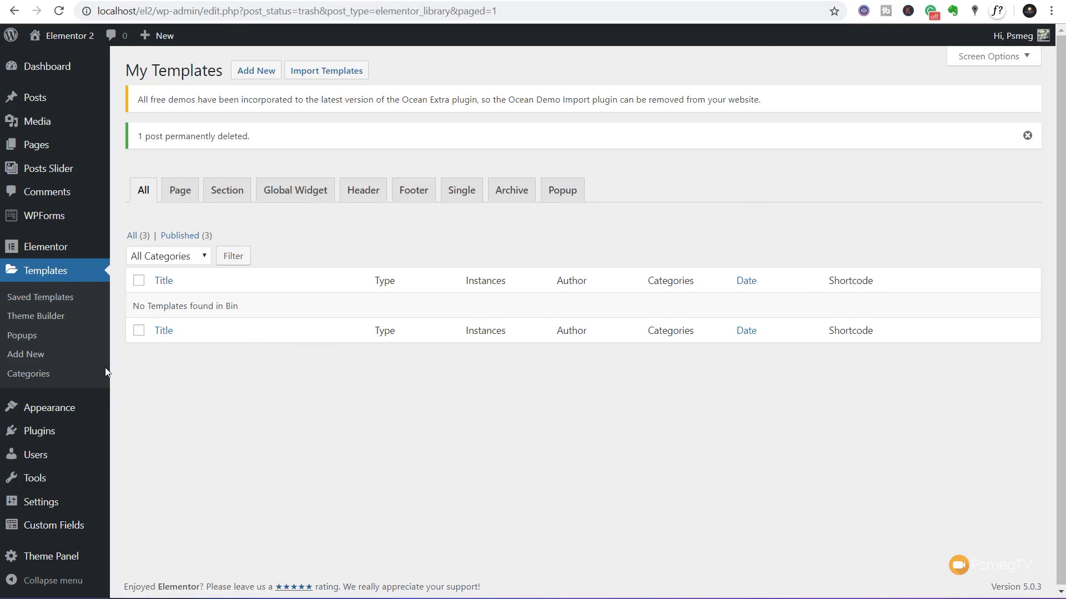
# - Under Templates > Popups, create a new popup template named 'Katka Test'
pyautogui.click(39, 338)
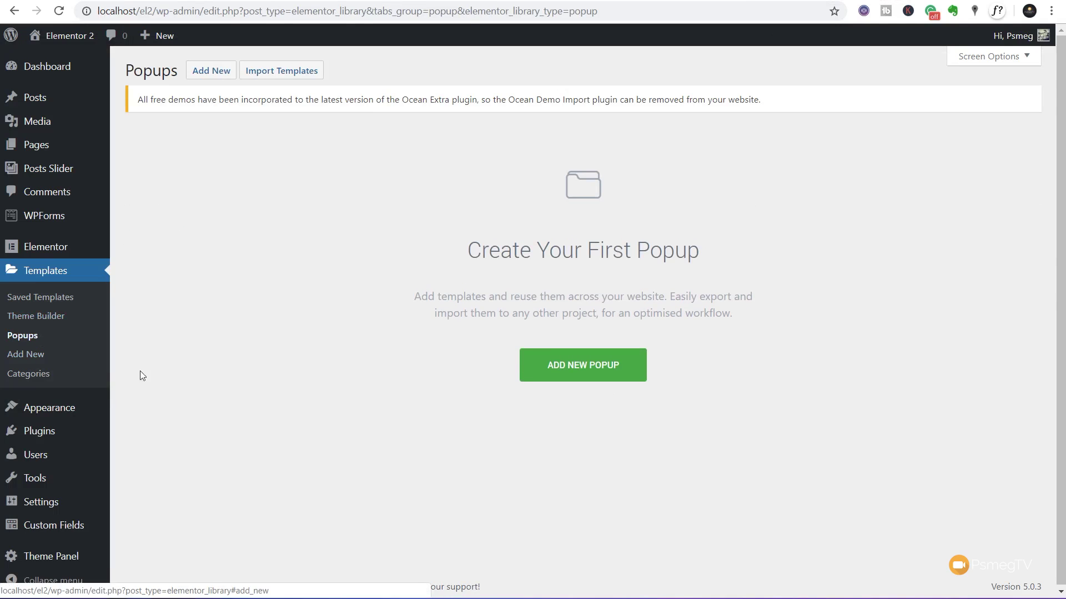
pyautogui.click(584, 365)
pyautogui.click(611, 363)
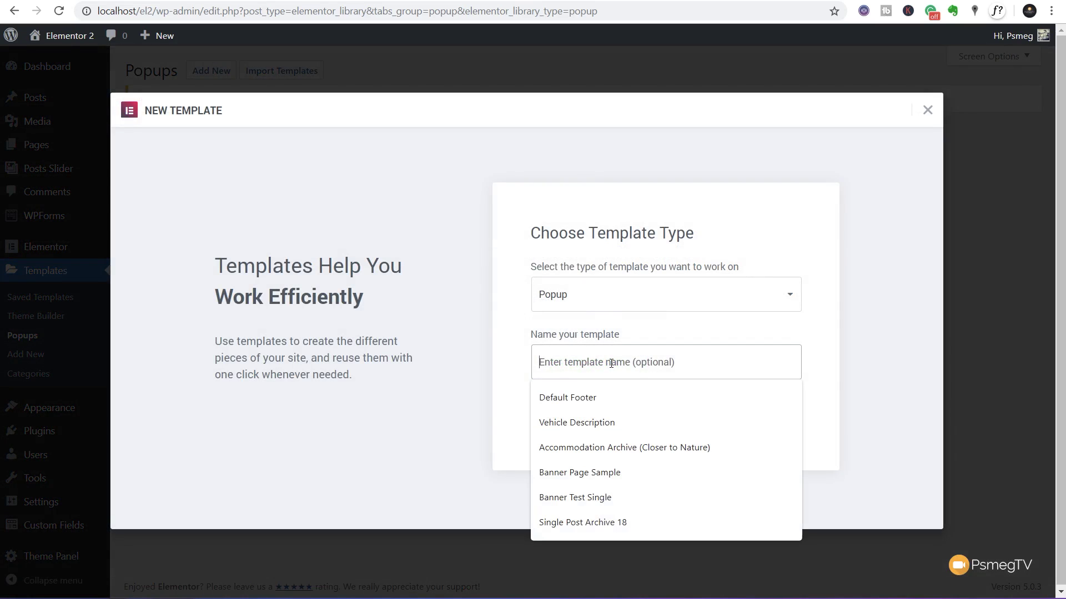
pyautogui.write('Katka Tes')
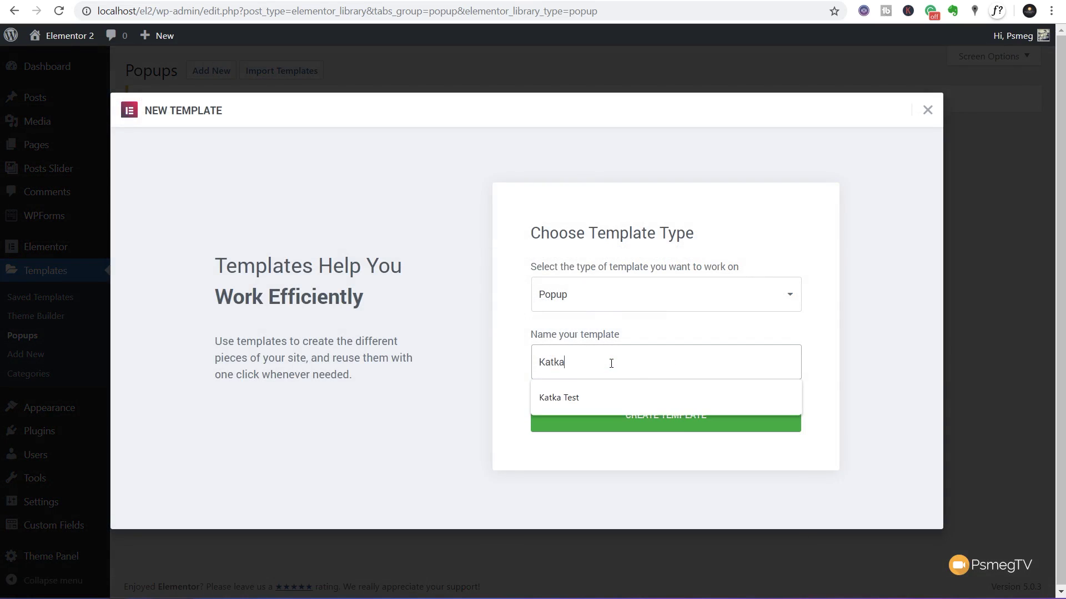
pyautogui.write('t')
pyautogui.click(644, 398)
pyautogui.click(667, 424)
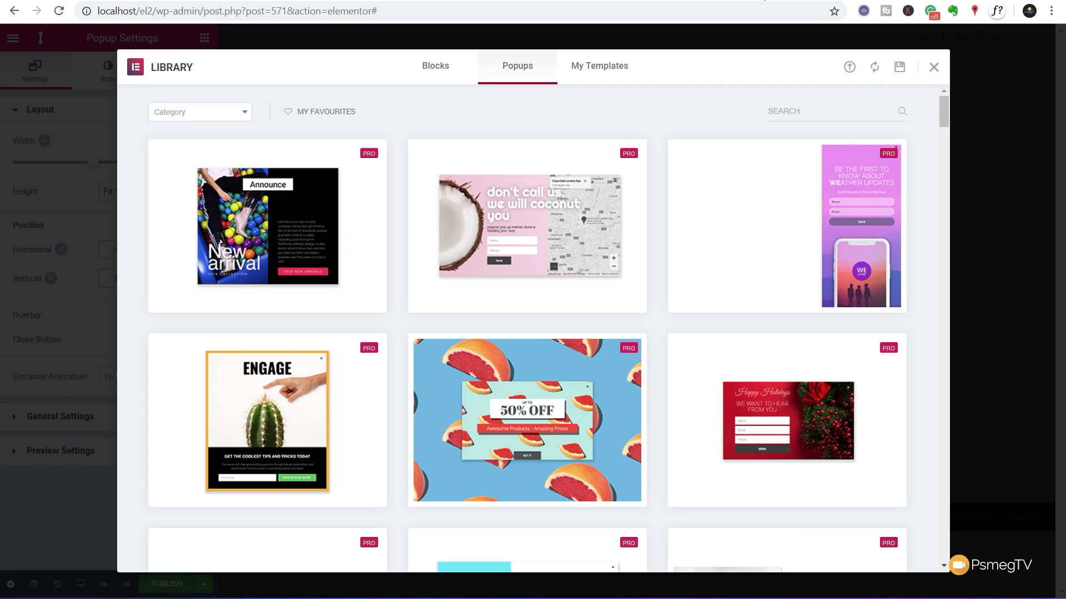
# - Open the Import Template area under My Templates and bring the WinRAR window into view
pyautogui.click(596, 72)
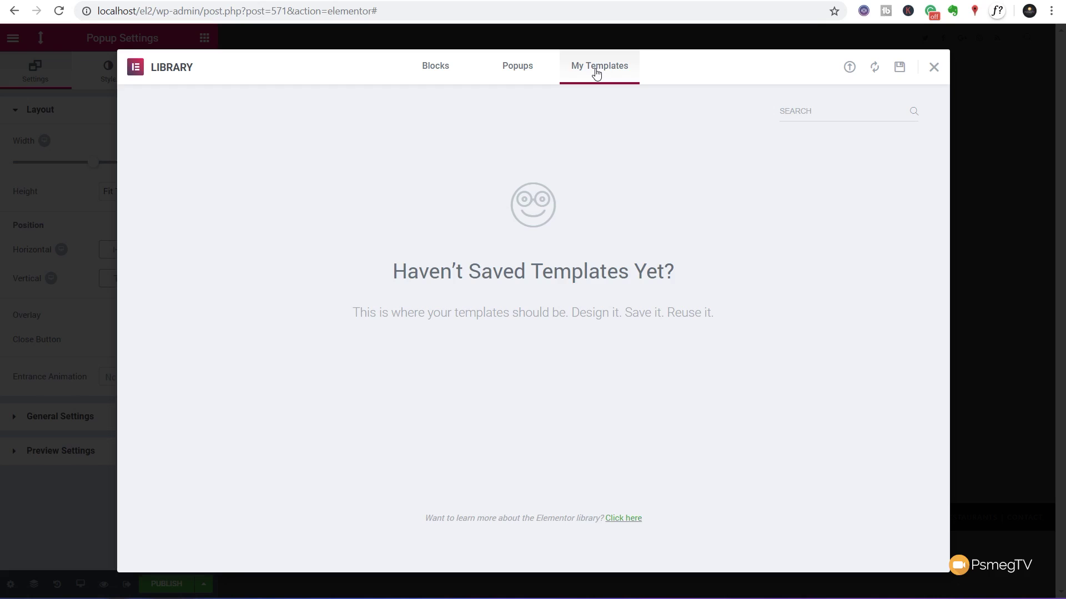
pyautogui.click(849, 68)
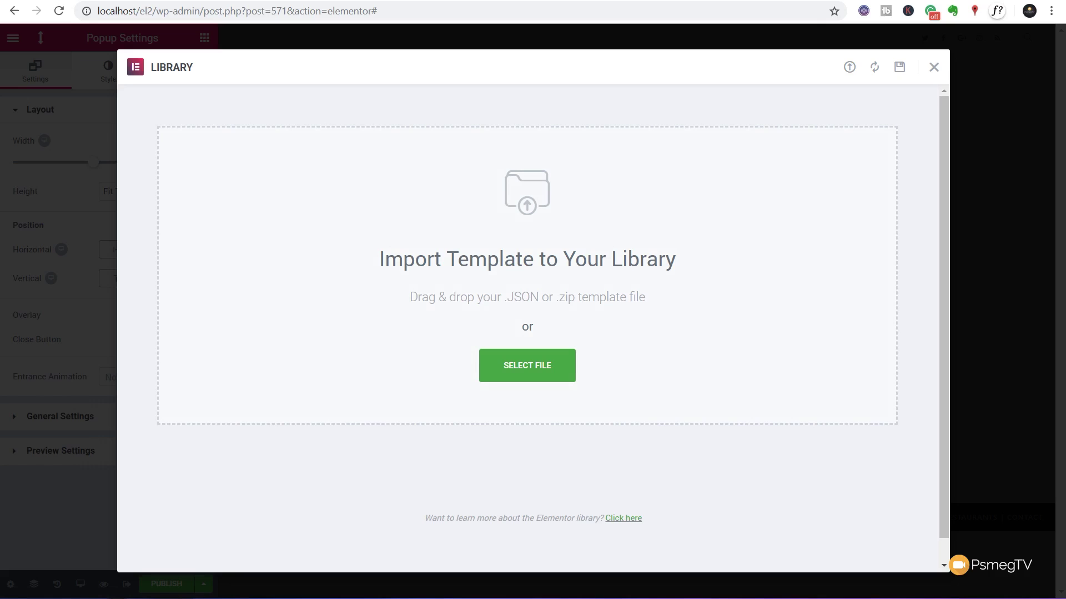
pyautogui.moveTo(977, 1); pyautogui.dragTo(555, 42)
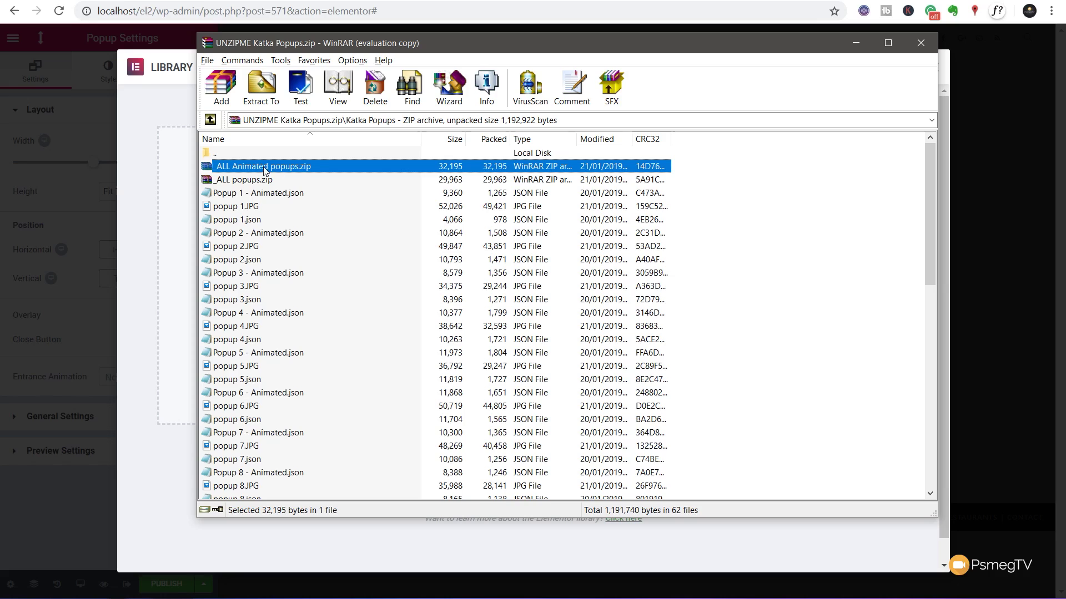
# - Minimize WinRAR so Elementor's Import Template area is visible again
pyautogui.click(858, 43)
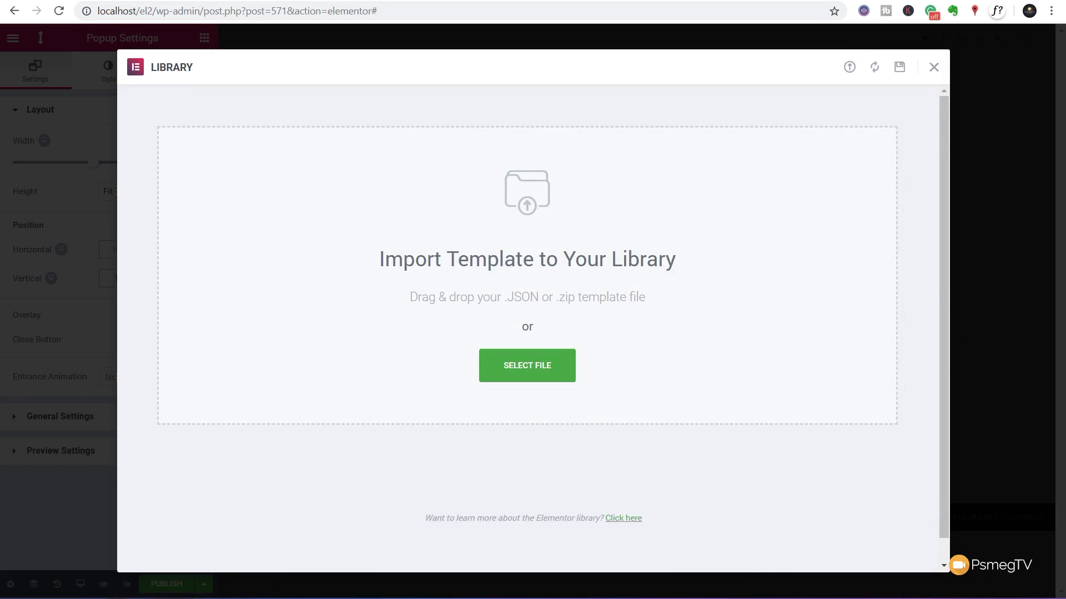
# - Import '_ALL Animated popups.zip' and insert the Popup 1 – Animated template
pyautogui.moveTo(1065, 266); pyautogui.dragTo(620, 272)
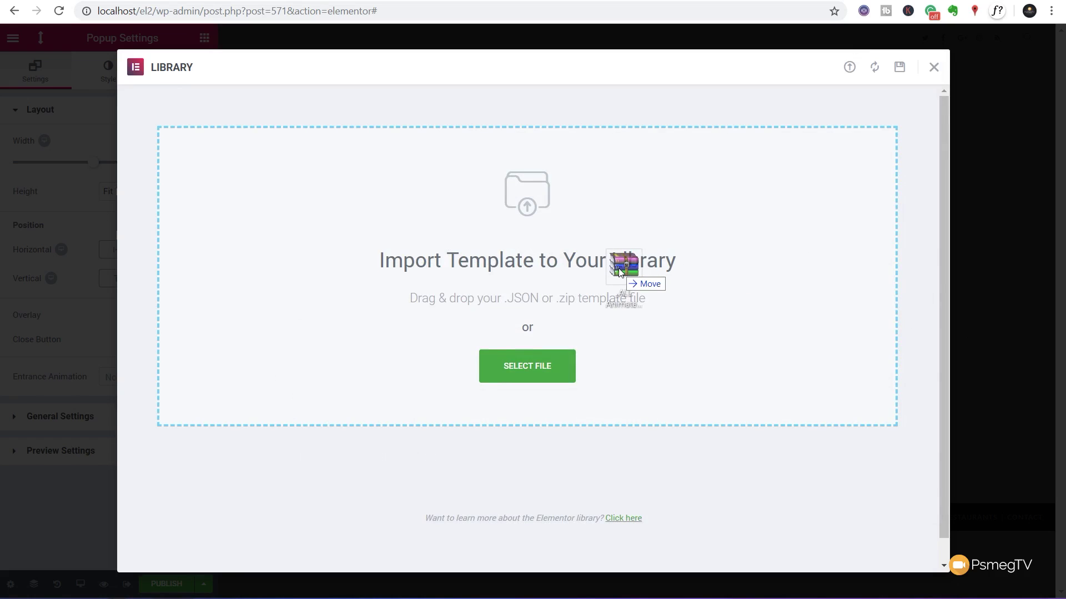
pyautogui.moveTo(620, 272); pyautogui.dragTo(620, 272)
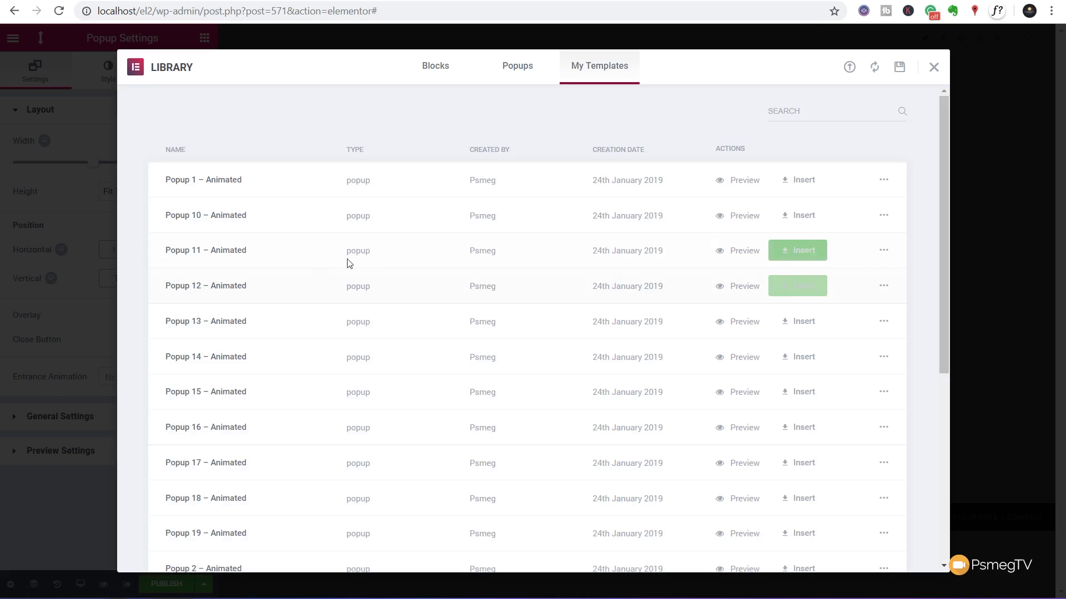
pyautogui.scroll(-4, 331, 271)
pyautogui.scroll(5, 331, 271)
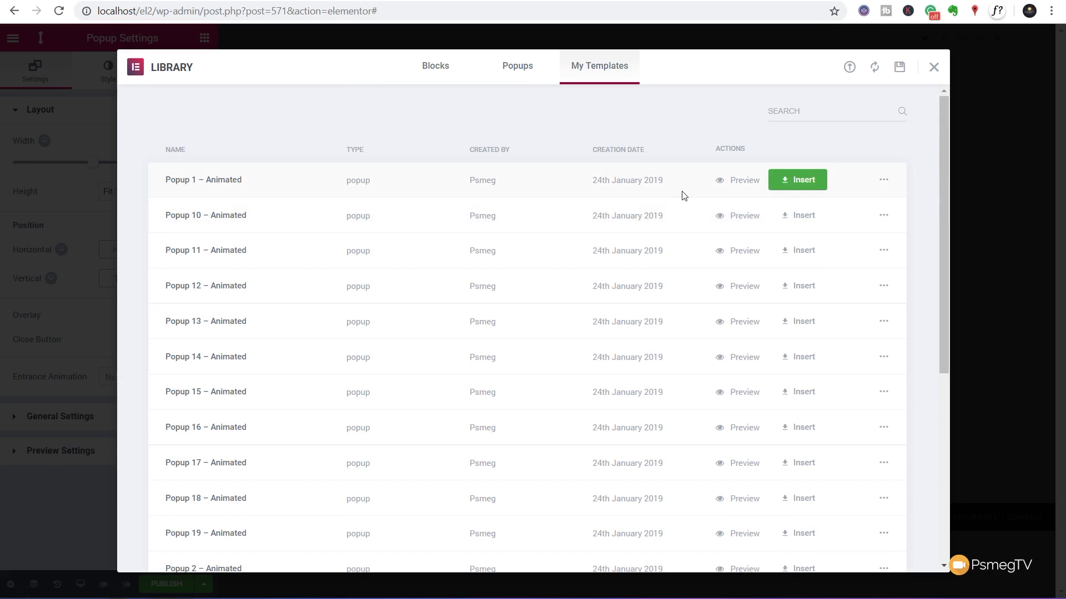
pyautogui.click(785, 185)
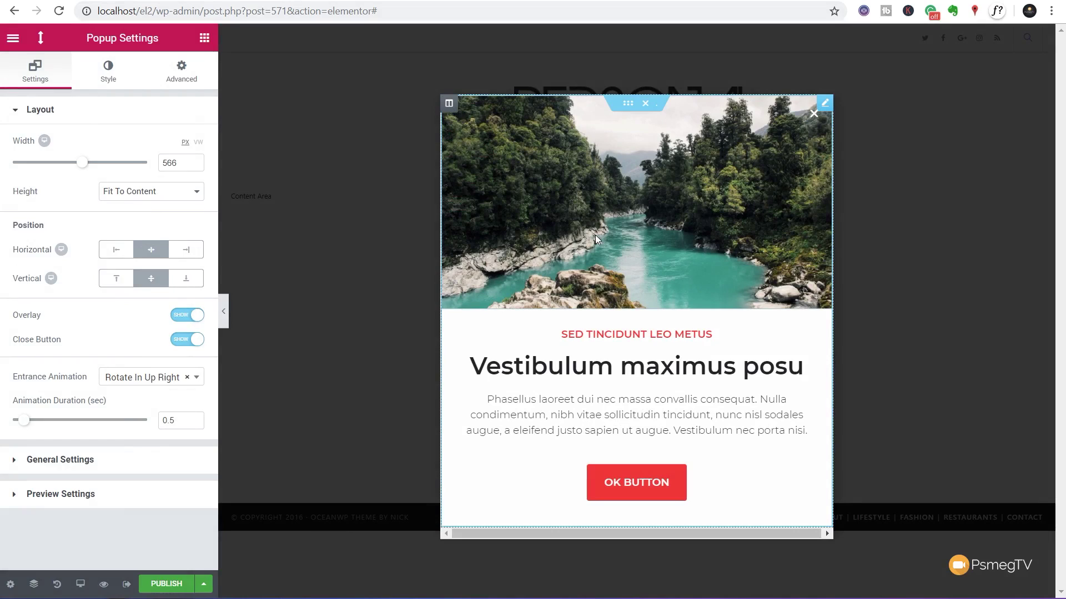
# - Select the river image to show its Edit Image settings
pyautogui.click(595, 236)
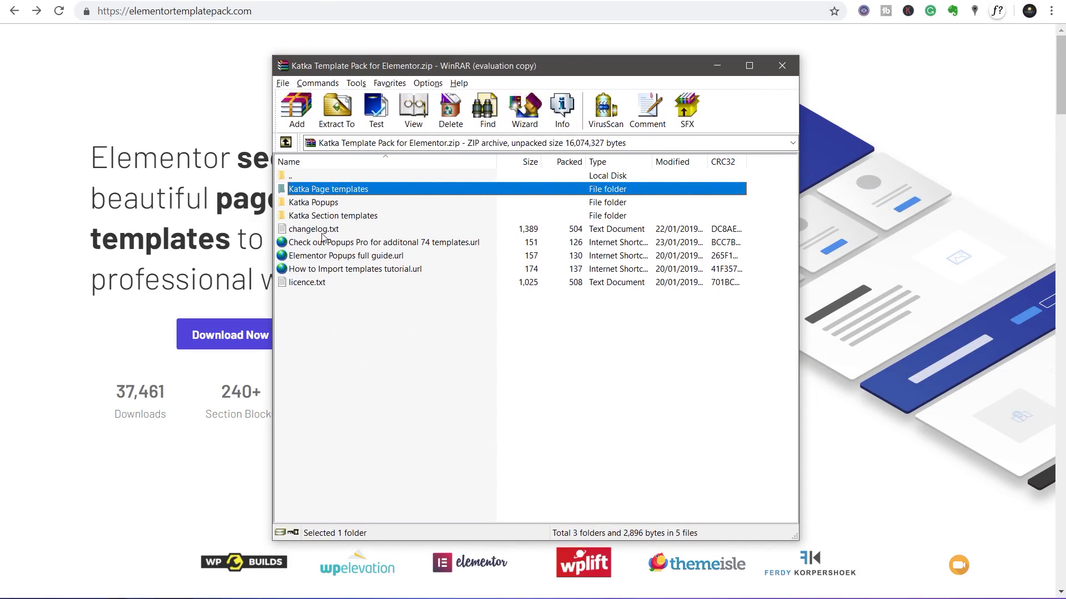
# - Browse the Katka Cleaner Page and Sections folders in the archive, then close WinRAR
pyautogui.doubleClick(341, 190)
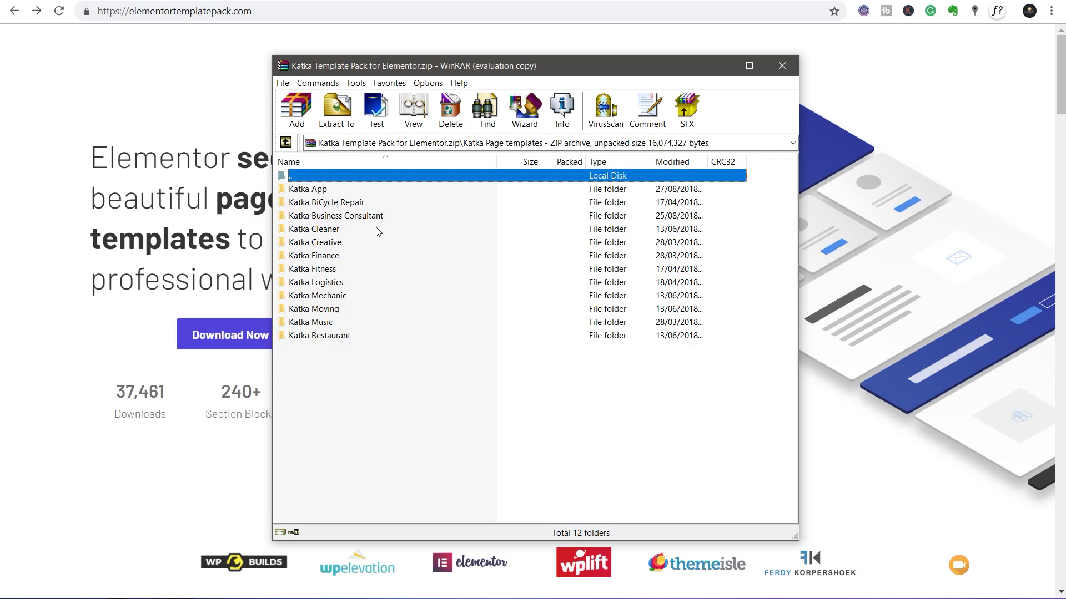
pyautogui.doubleClick(290, 231)
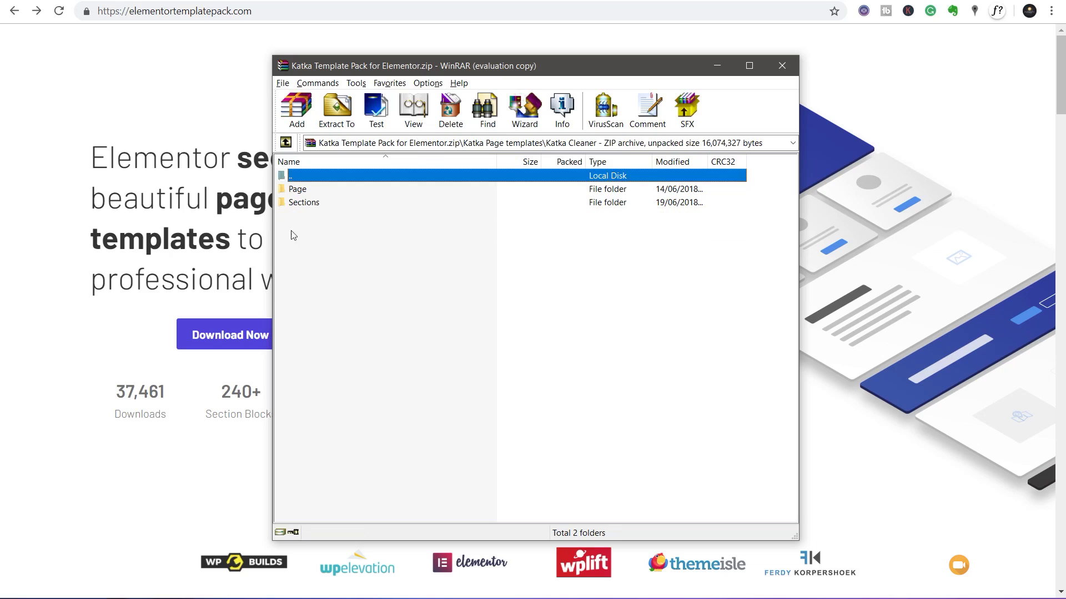
pyautogui.doubleClick(287, 191)
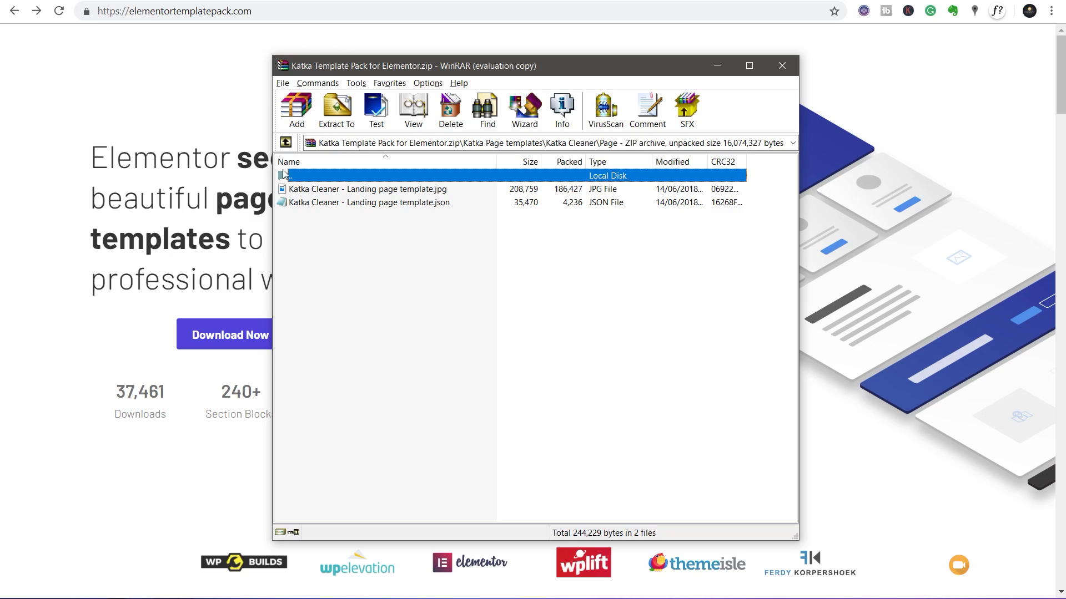
pyautogui.click(286, 144)
pyautogui.click(293, 203)
pyautogui.doubleClick(293, 202)
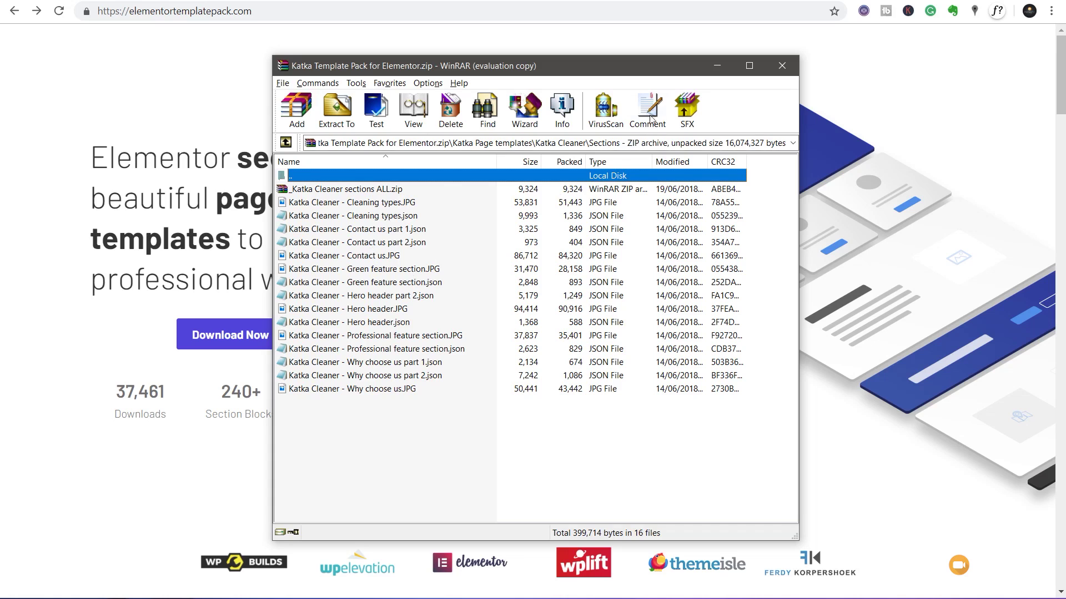
pyautogui.click(716, 65)
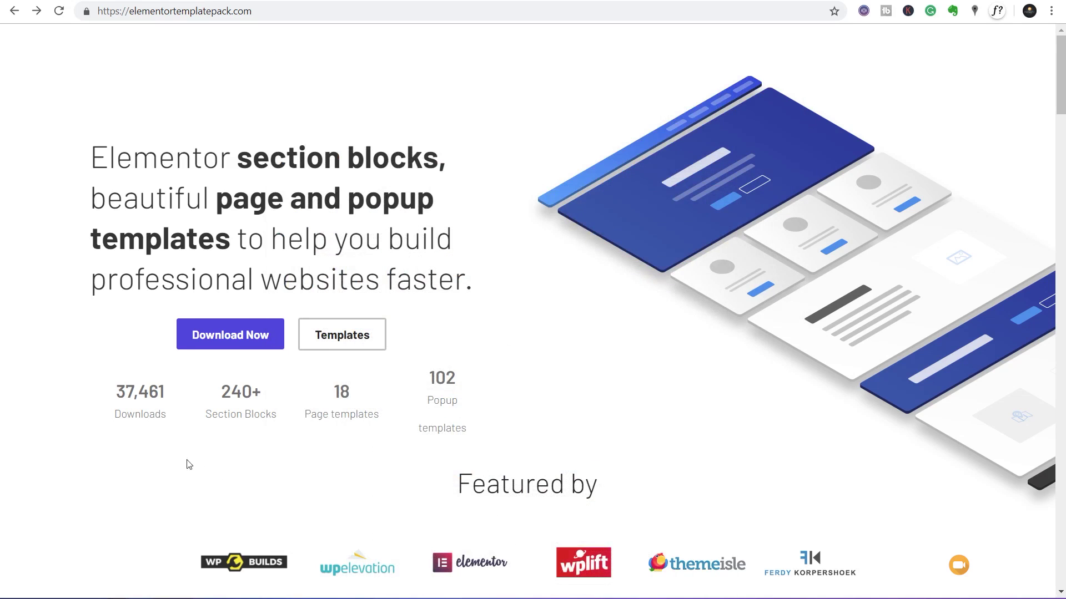
# - Jump to the Katka template pack showcase and open its Page Templates collection
pyautogui.click(340, 333)
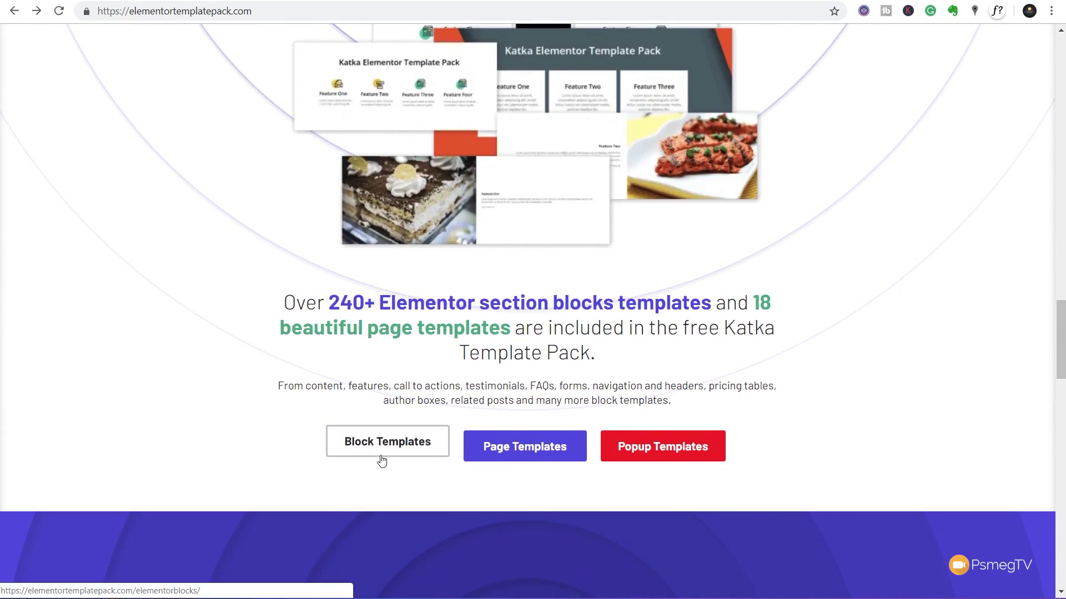
pyautogui.click(493, 456)
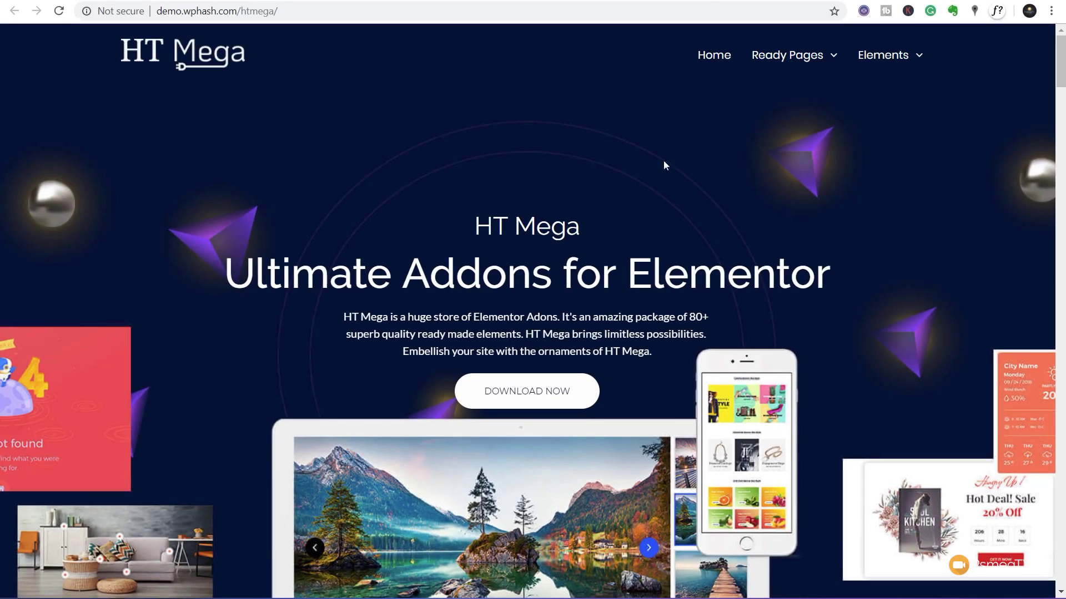
pyautogui.scroll(-7, 853, 264)
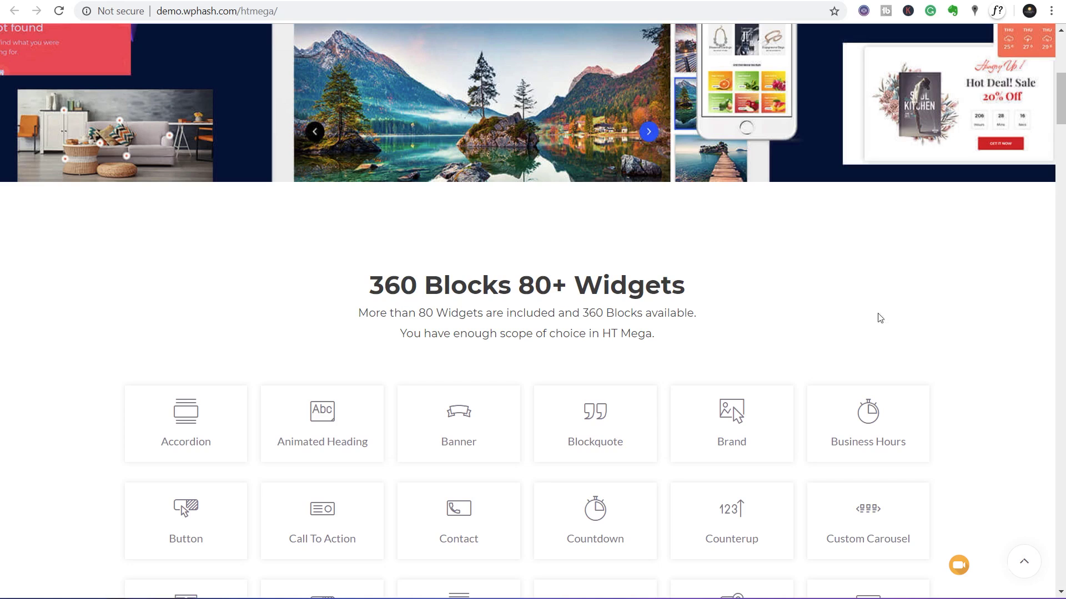
pyautogui.scroll(-3, 911, 330)
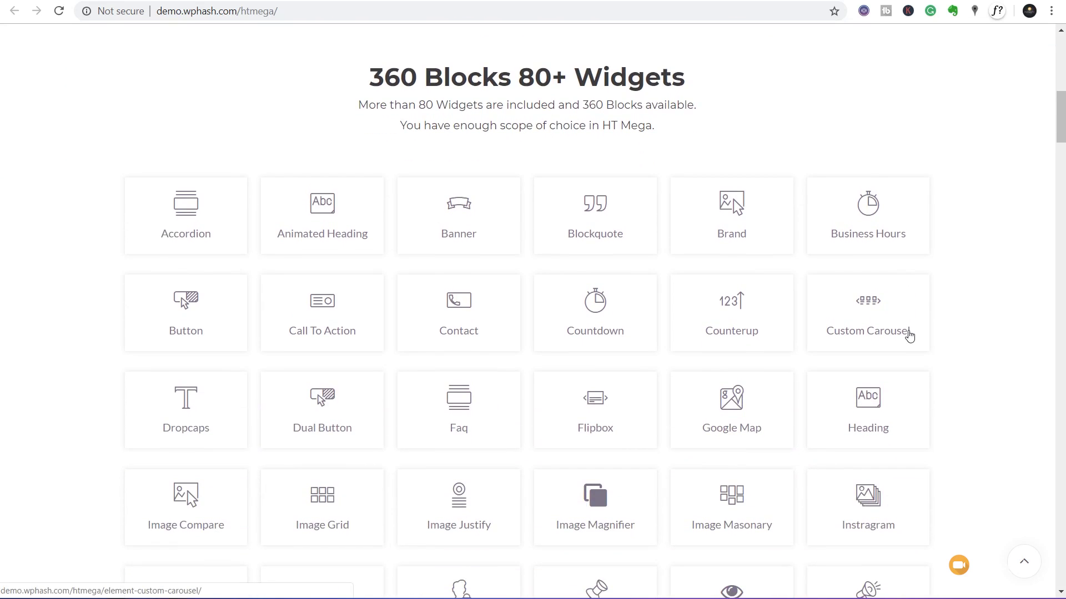
pyautogui.scroll(-5, 909, 335)
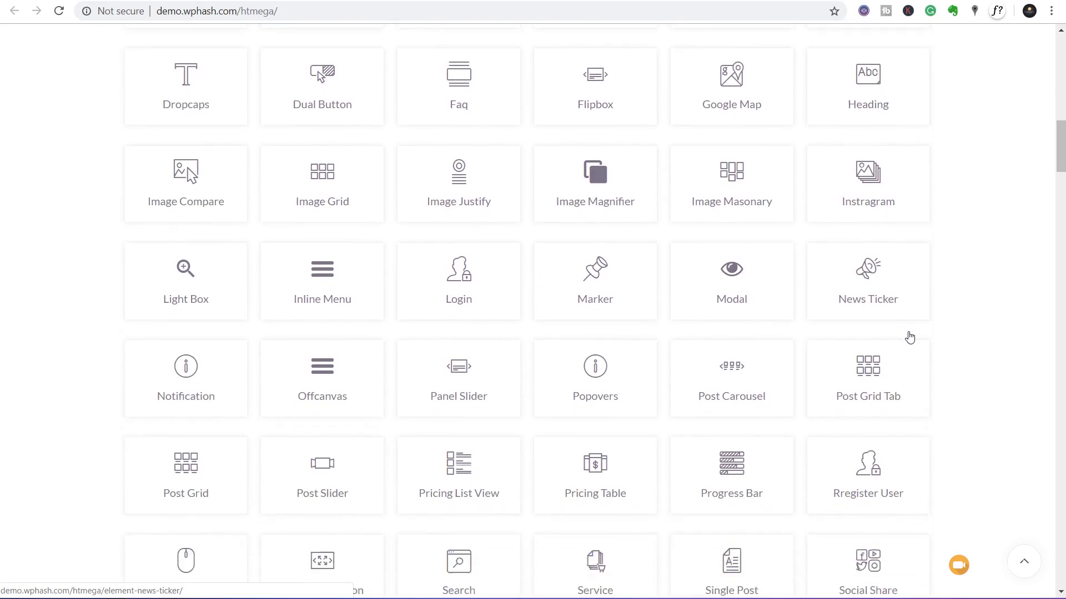
pyautogui.scroll(-1, 909, 337)
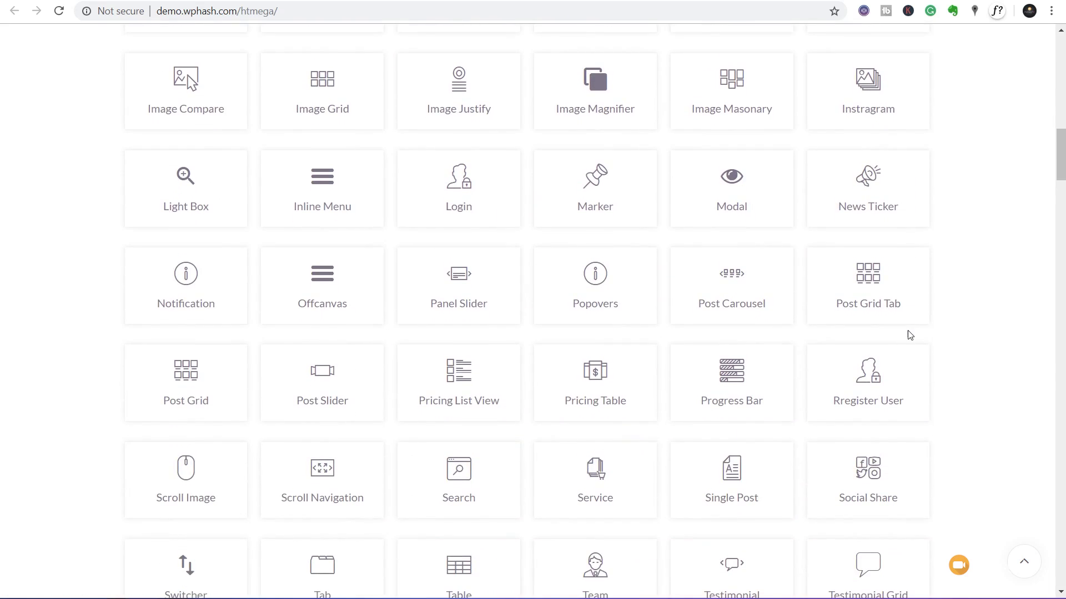
pyautogui.scroll(-15, 909, 335)
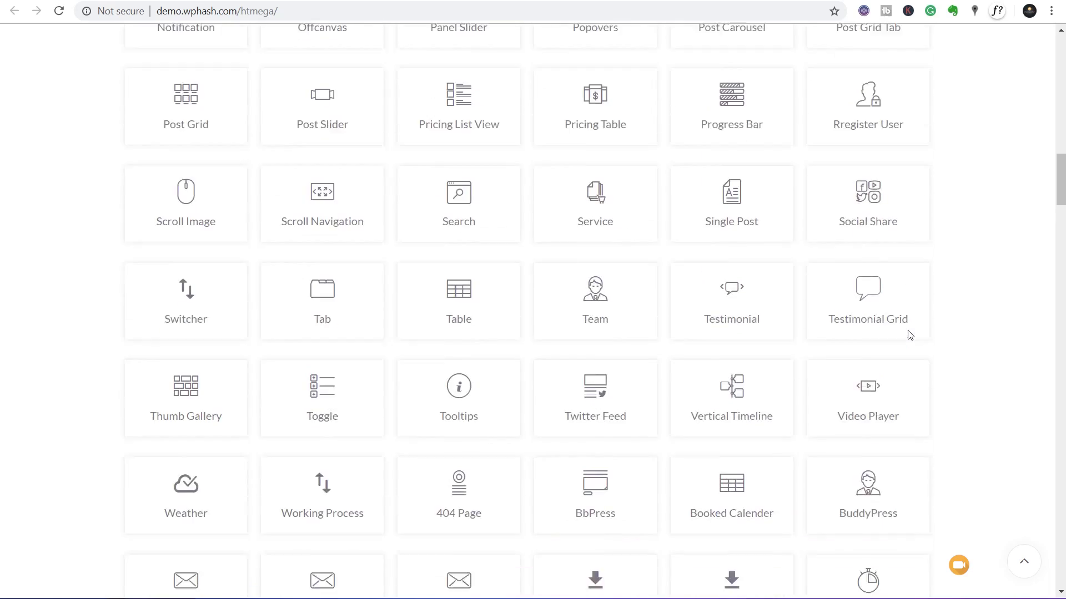
pyautogui.scroll(-2, 909, 334)
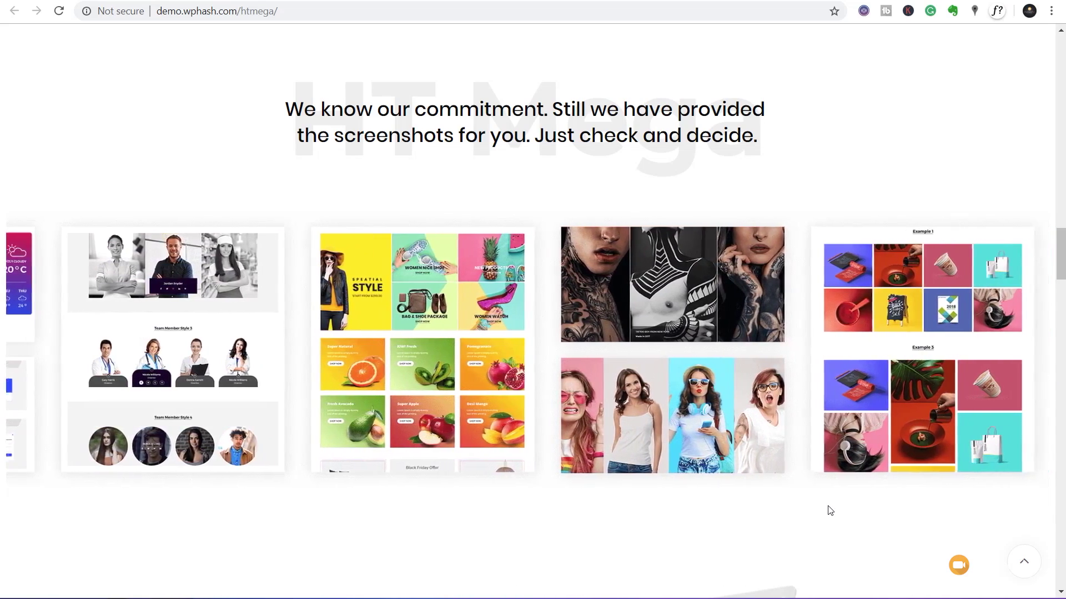
pyautogui.scroll(-6, 830, 511)
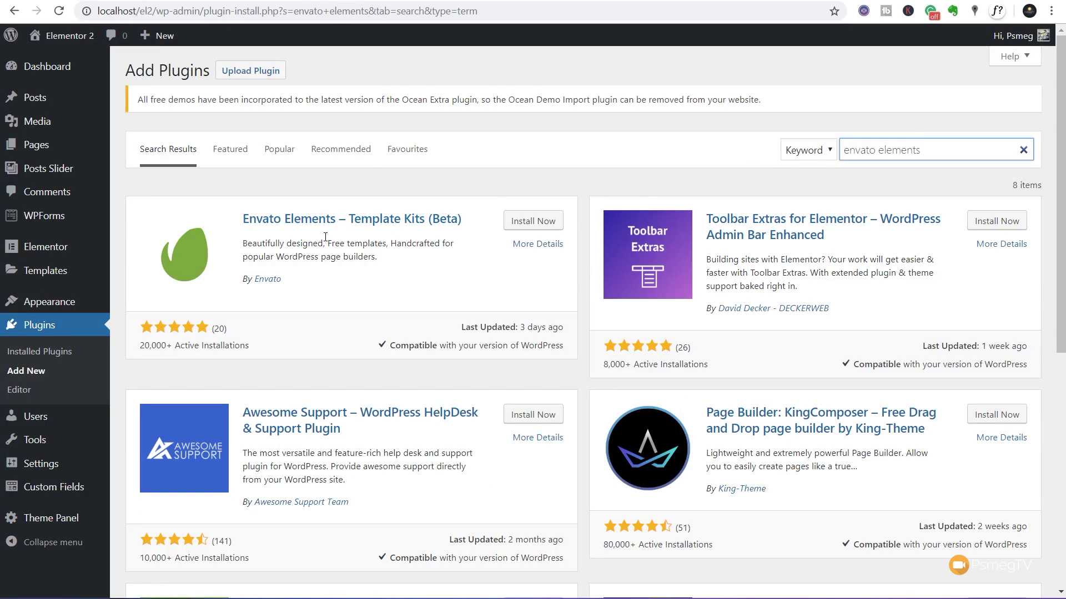
# - Install and activate the Envato Elements – Template Kits plugin
pyautogui.click(533, 223)
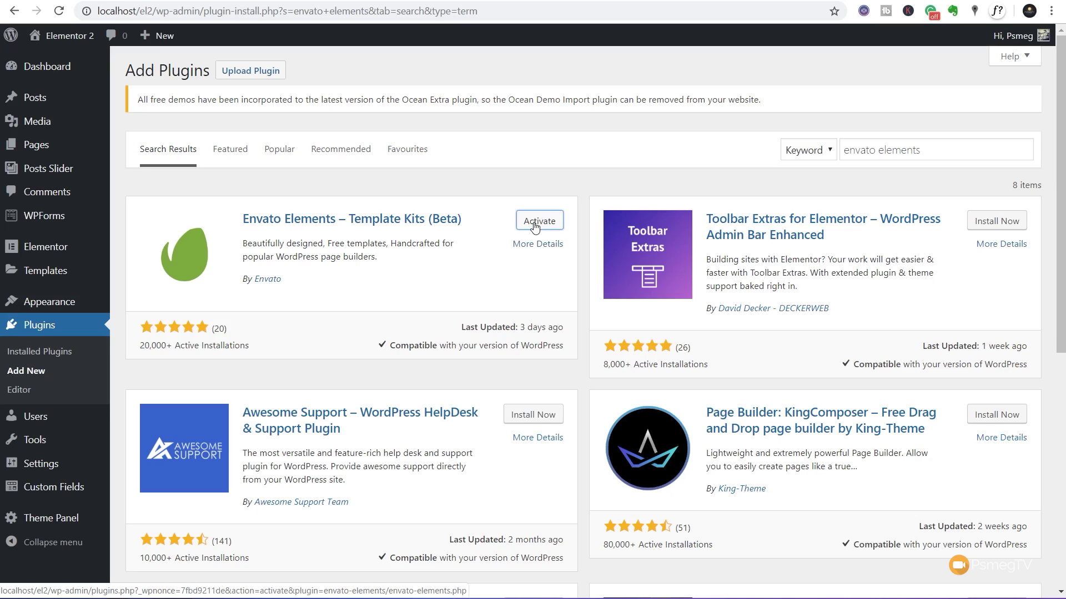
pyautogui.click(535, 225)
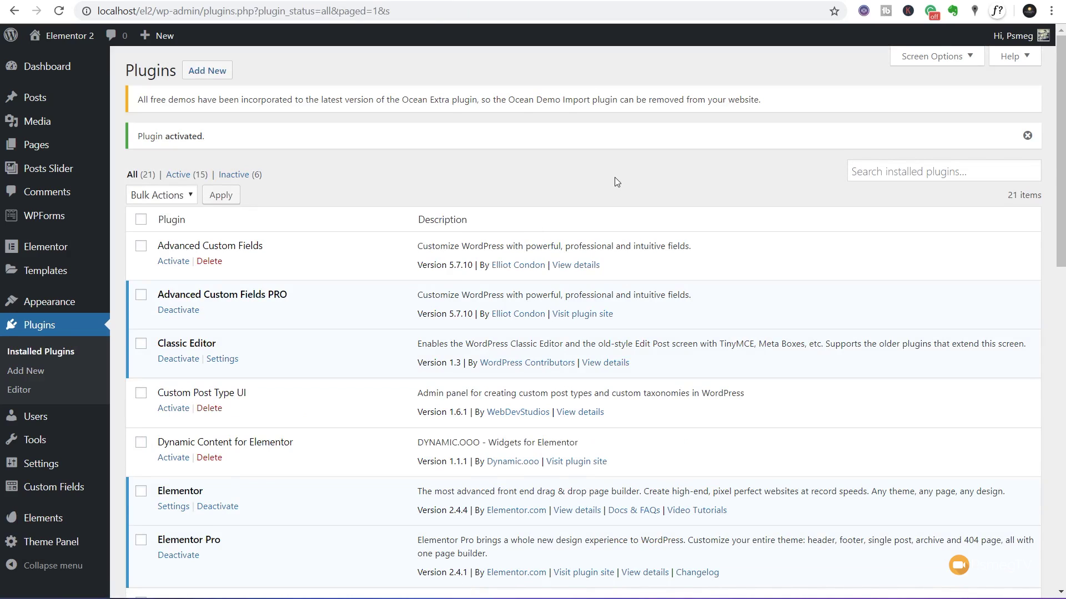
pyautogui.click(56, 527)
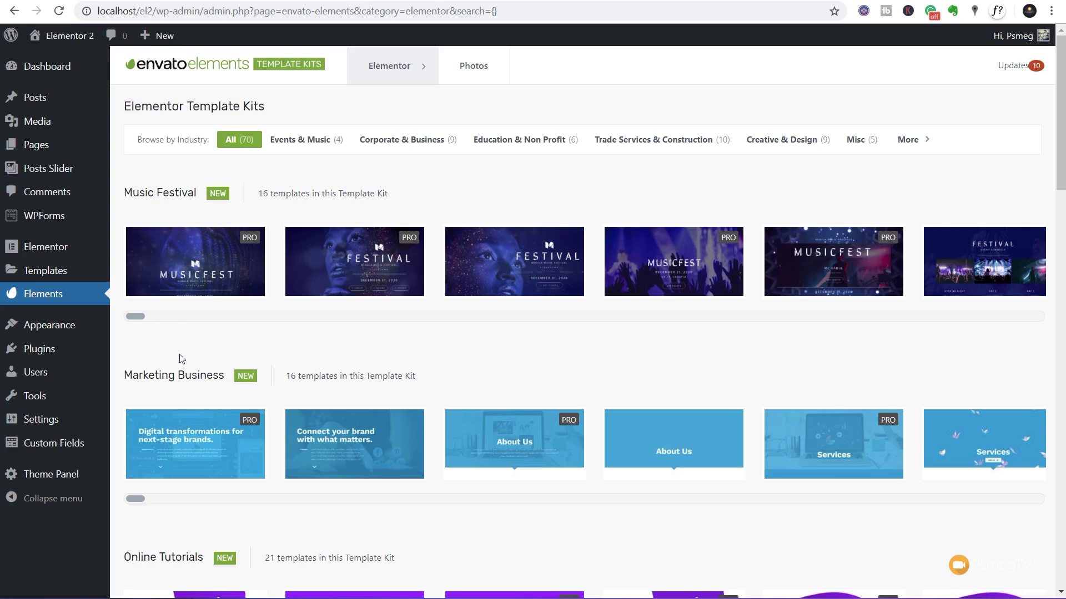
# - Filter the template kits to Corporate & Business and scroll the Marketing Business row
pyautogui.scroll(-2, 178, 360)
pyautogui.scroll(2, 183, 358)
pyautogui.click(419, 147)
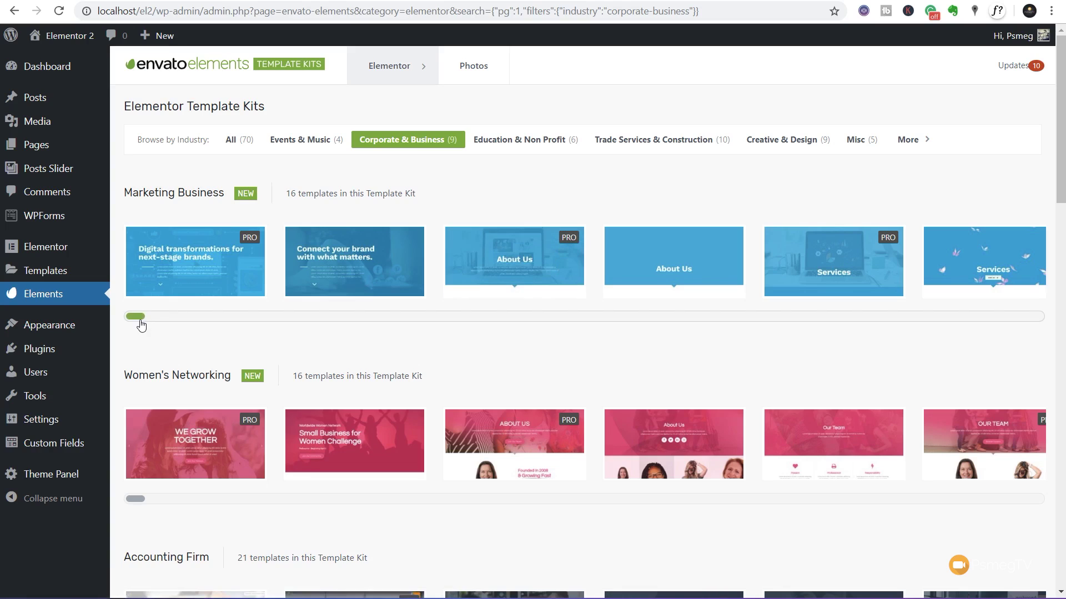
pyautogui.moveTo(138, 317); pyautogui.dragTo(456, 322)
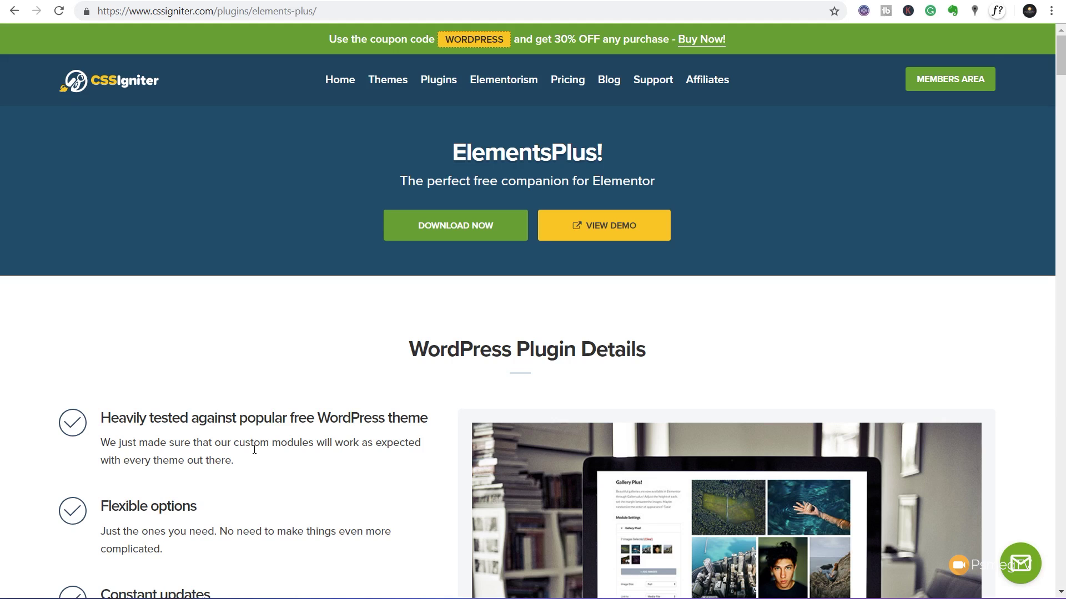
pyautogui.scroll(-10, 258, 464)
pyautogui.scroll(-15, 254, 464)
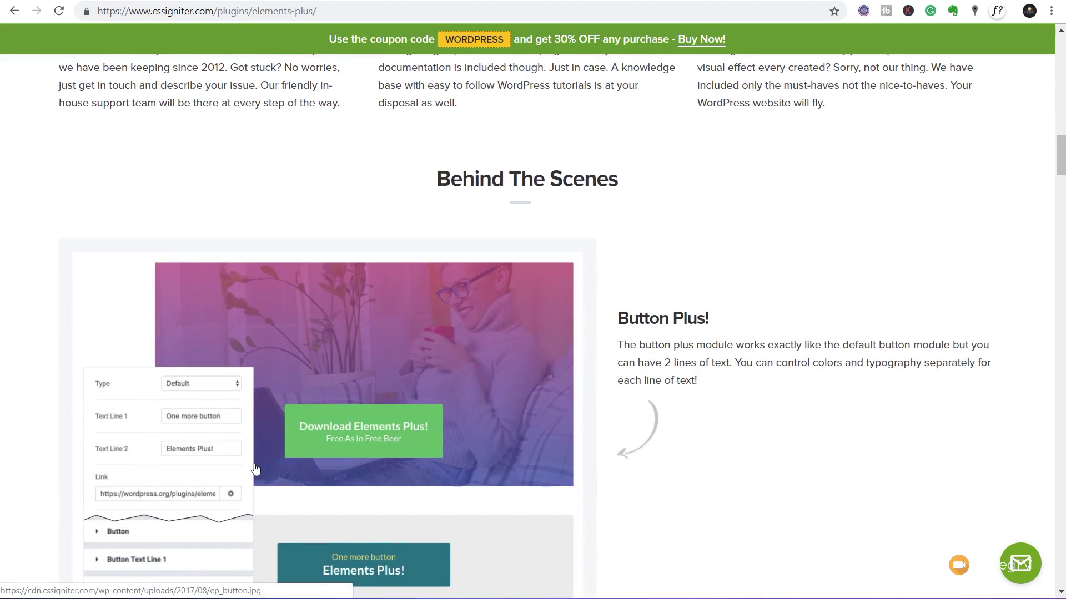
pyautogui.scroll(-9, 255, 469)
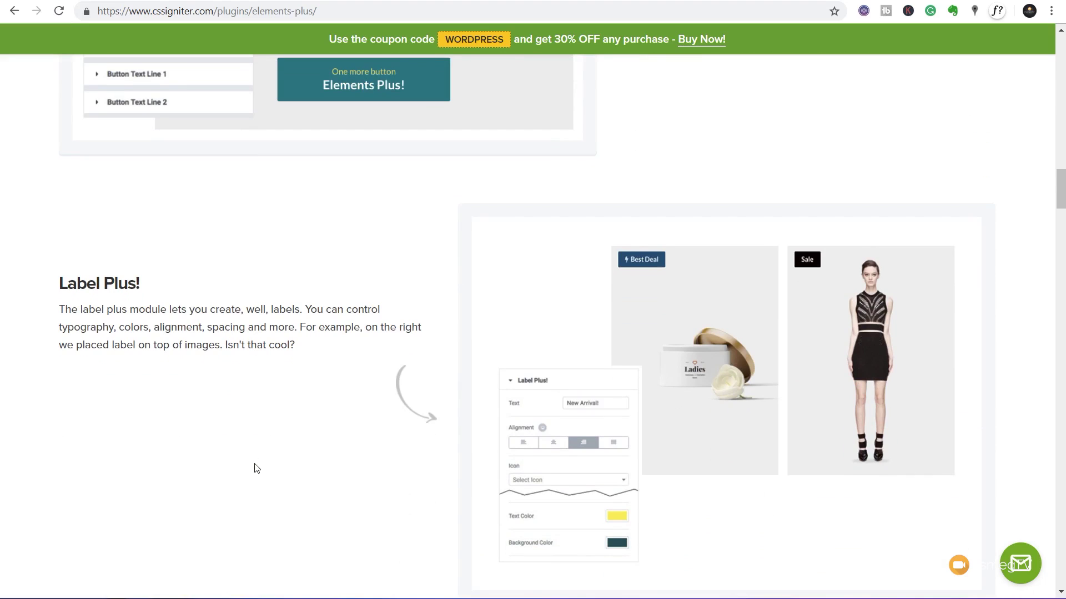
pyautogui.scroll(-10, 256, 469)
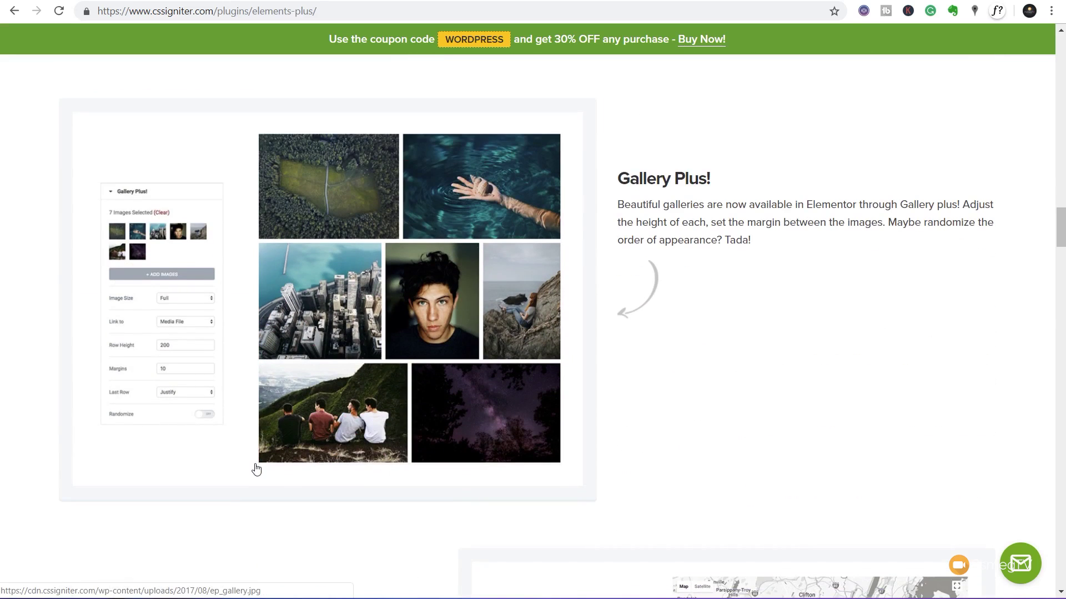